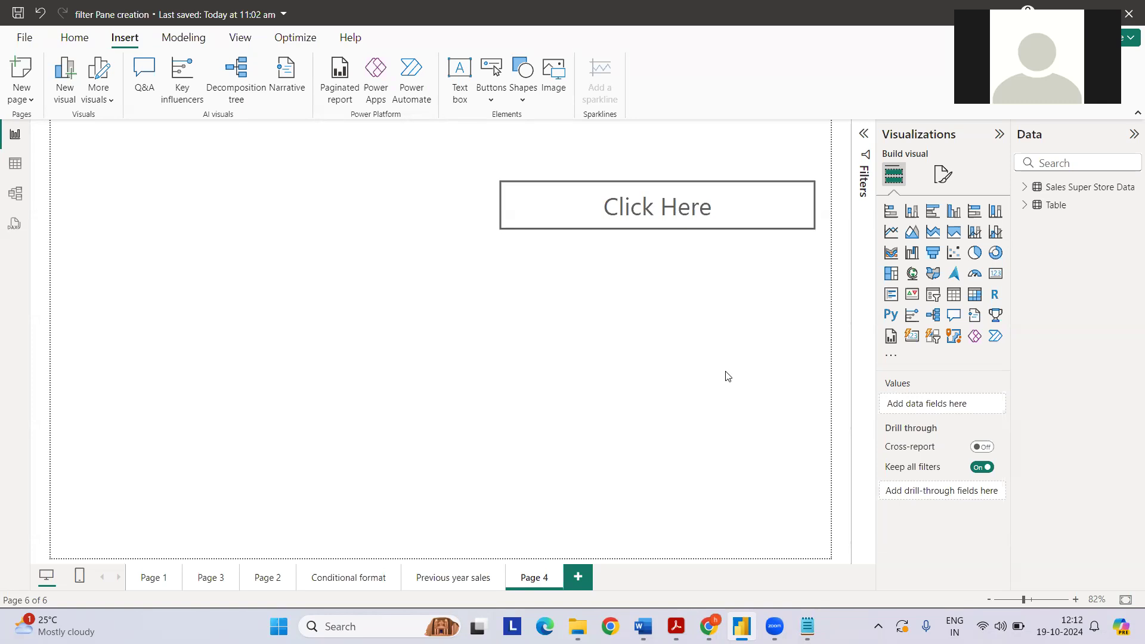
Briefly view the YouTube channel page, then return to the Power BI report.
click(713, 622)
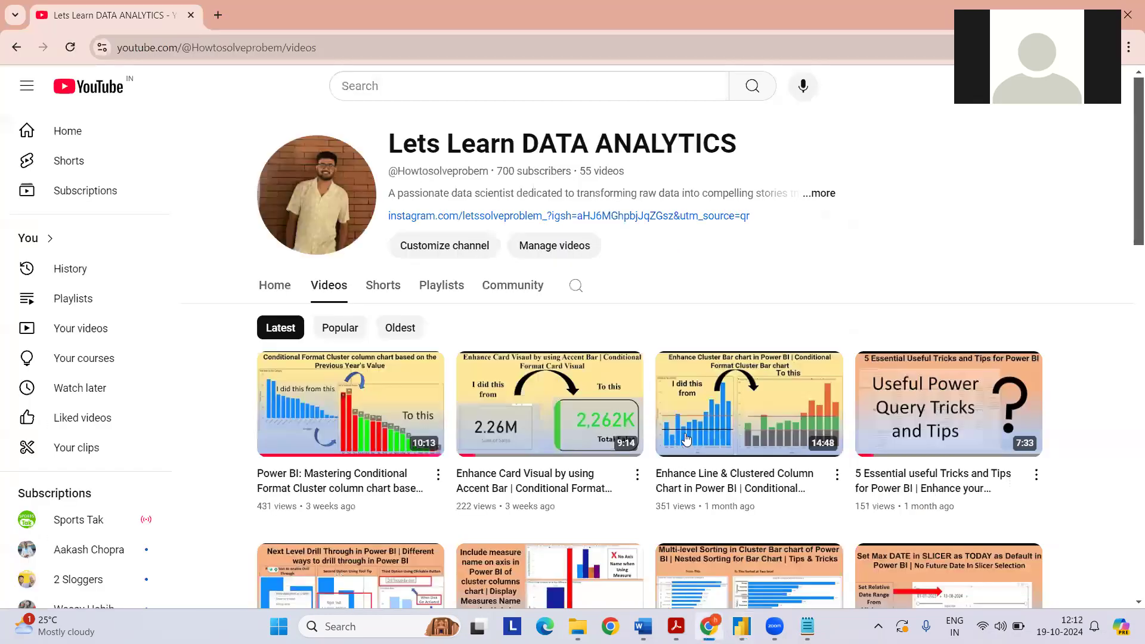
scroll(680, 431, down, 5)
scroll(680, 430, down, 1)
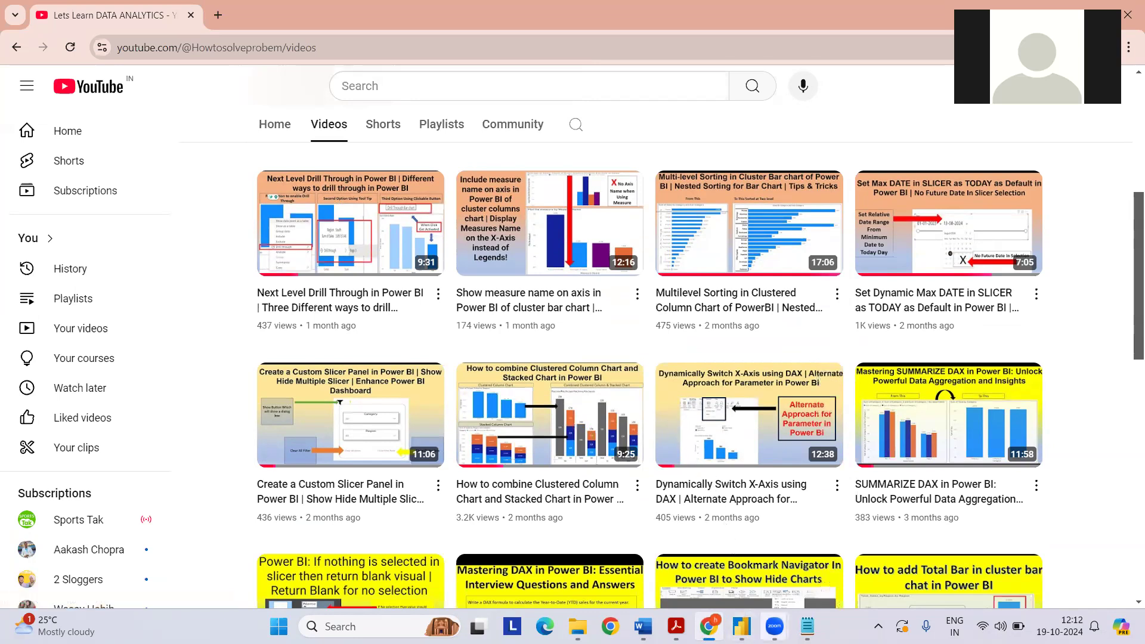
click(741, 626)
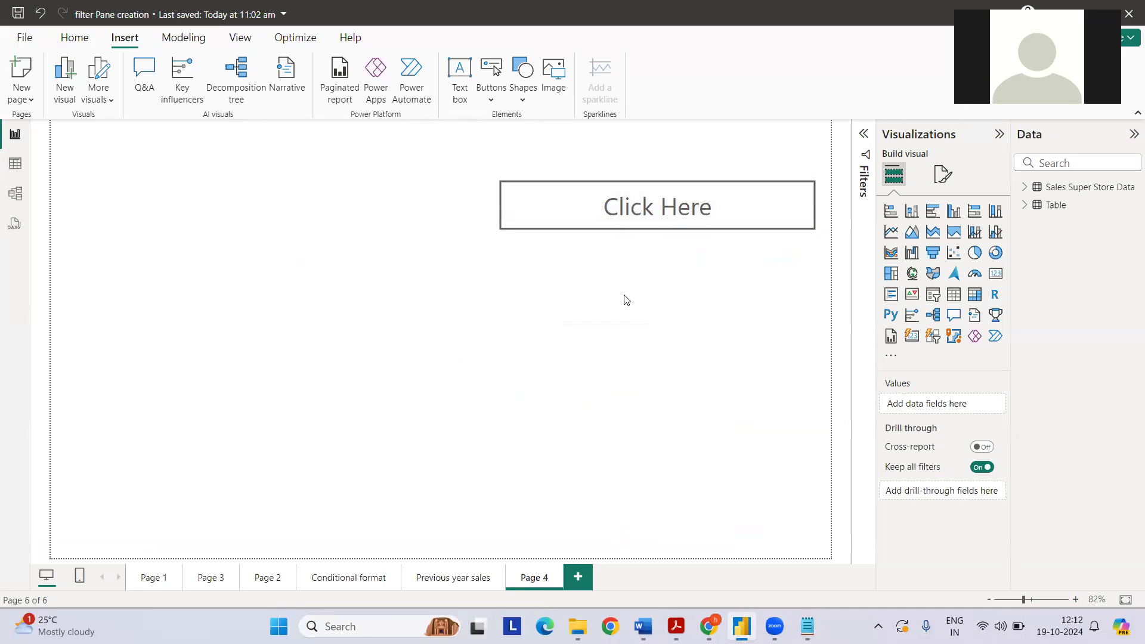
Insert a blank button and place it just below the first Click Here button.
click(492, 96)
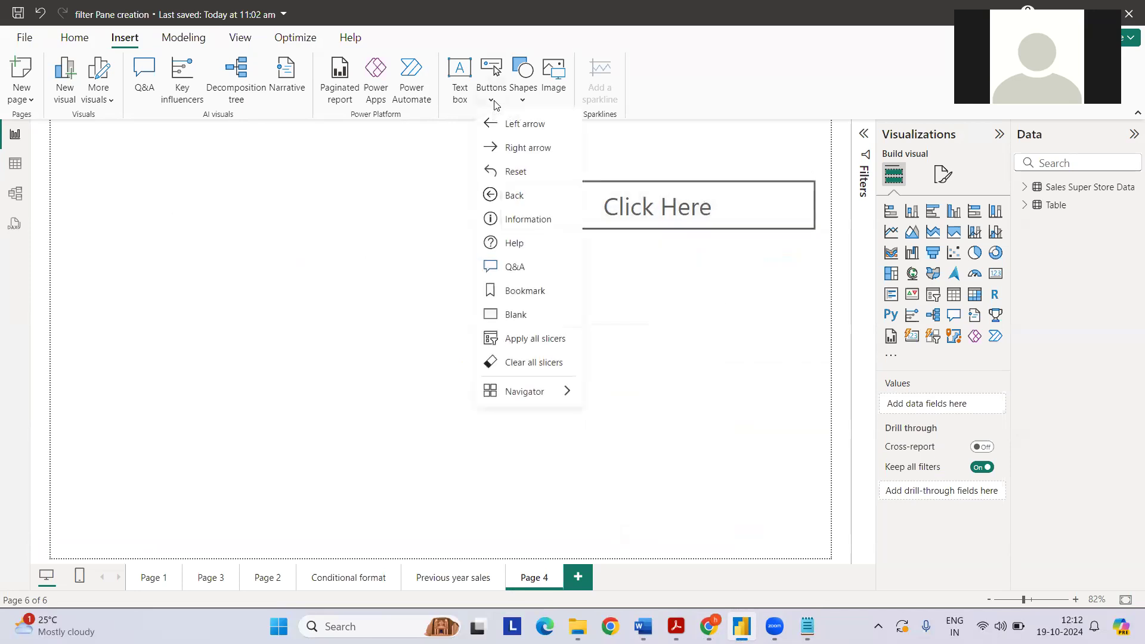
click(527, 314)
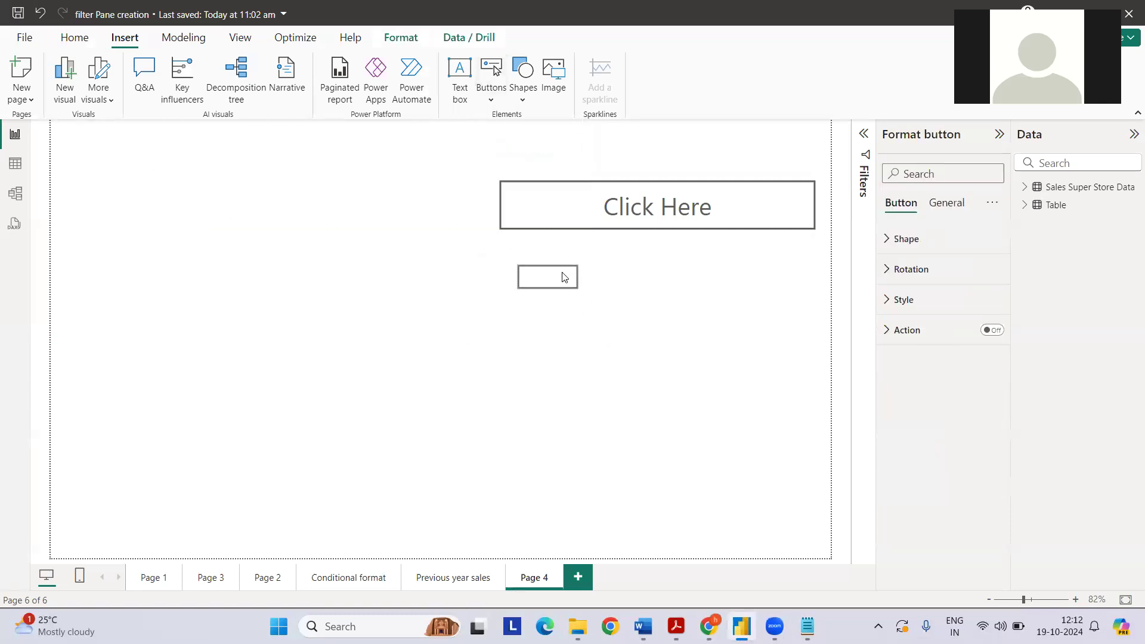
mouse_move(100, 133)
mouse_down()
mouse_move(547, 273)
mouse_move(815, 311)
mouse_up()
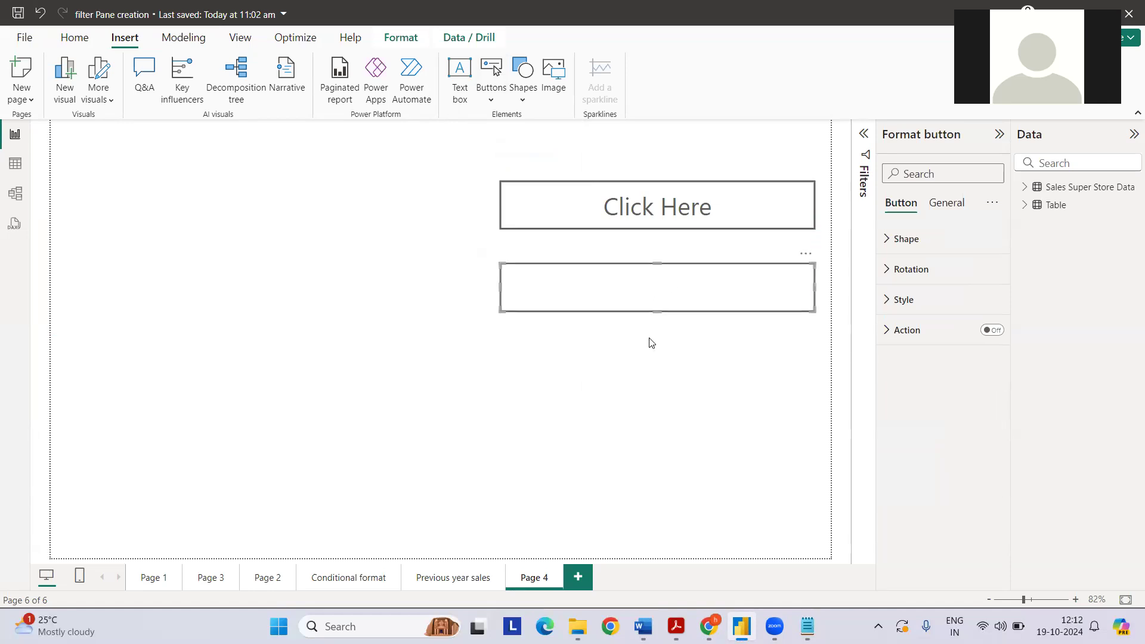
Turn on the new button's text, label it 'Click Here', and set font size 30.
click(928, 300)
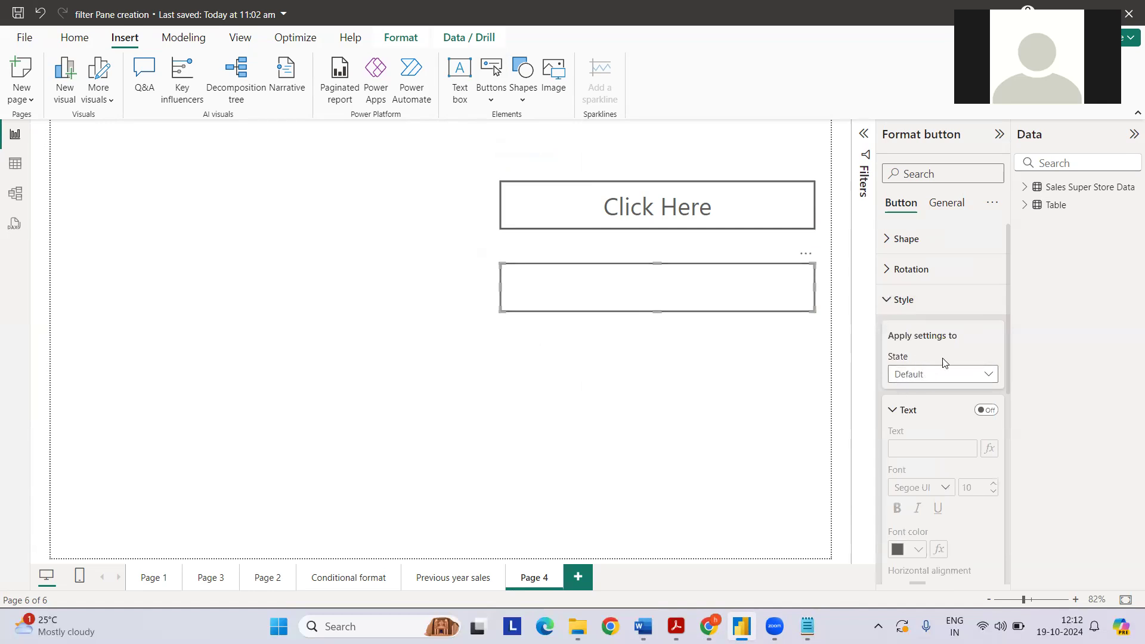
click(986, 410)
click(931, 449)
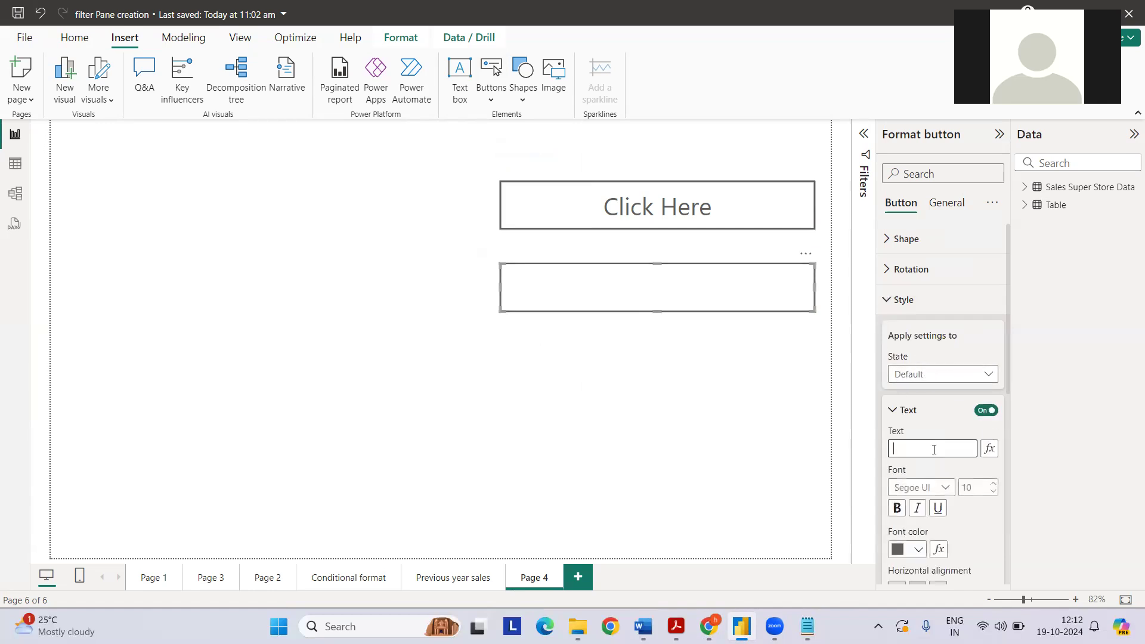
text(Click H)
text(ere)
double_click(973, 486)
text(30)
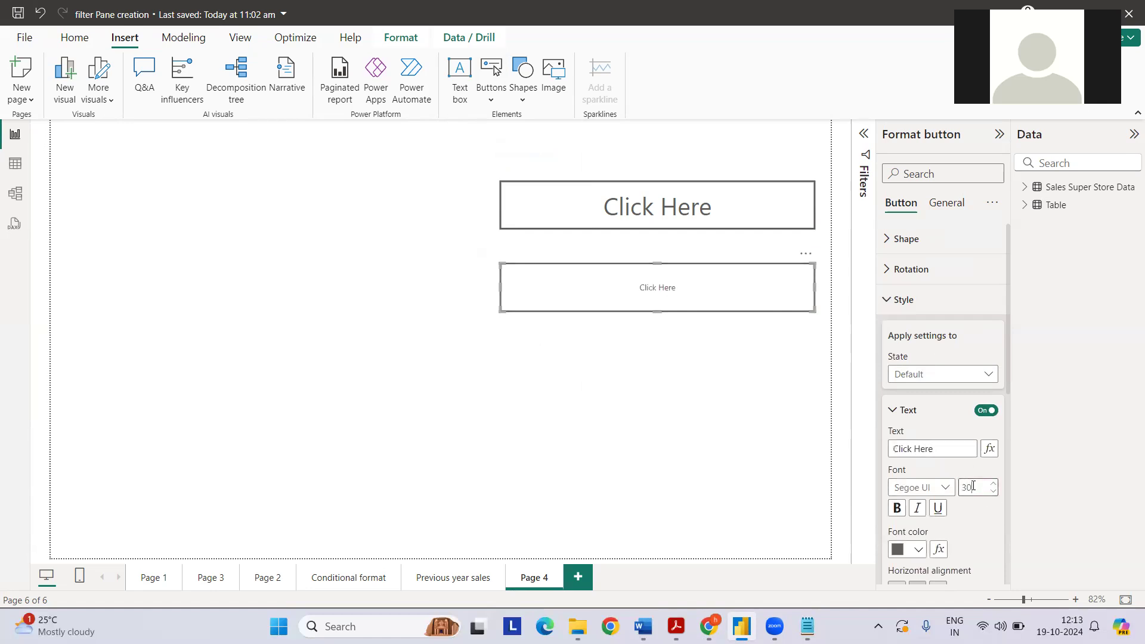
click(654, 395)
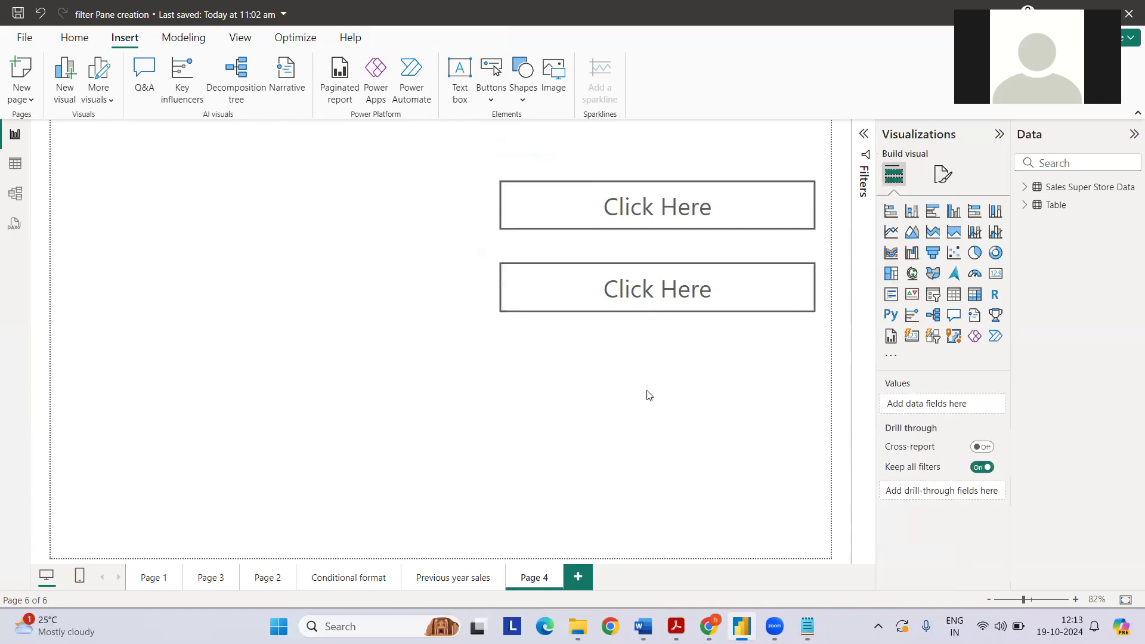
click(623, 291)
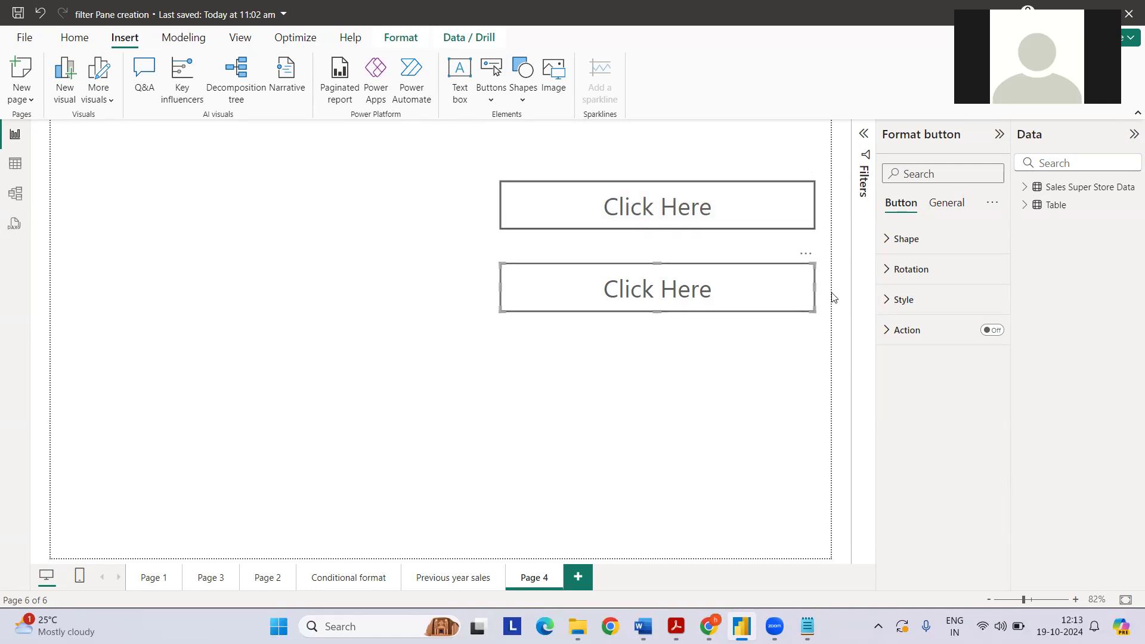
Switch the lower button's style settings to the On hover state.
click(894, 303)
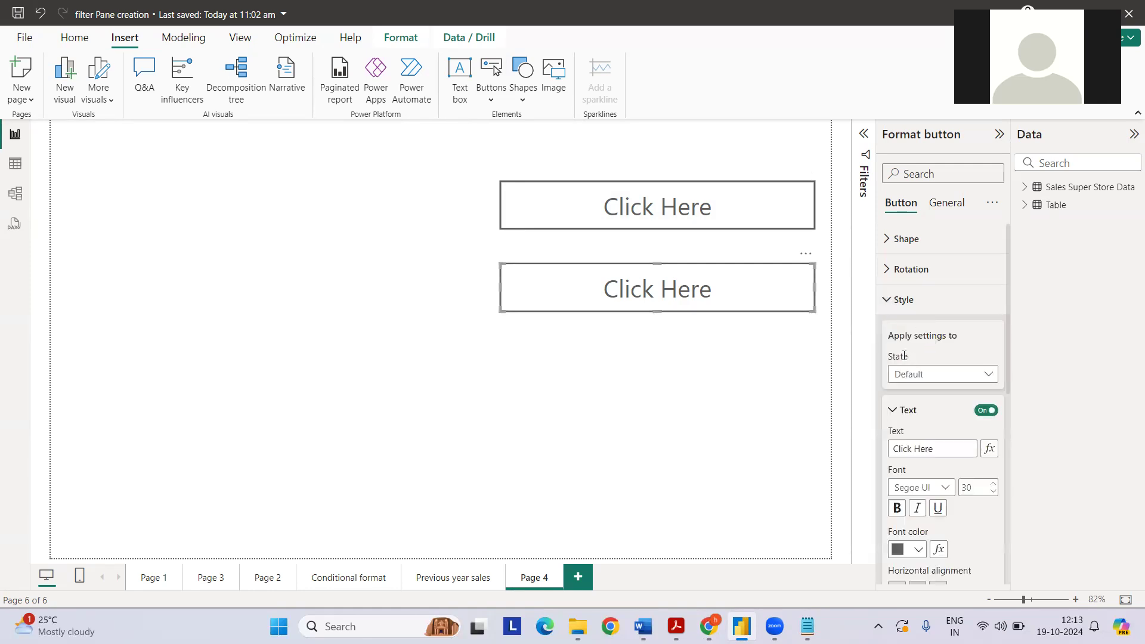
click(916, 376)
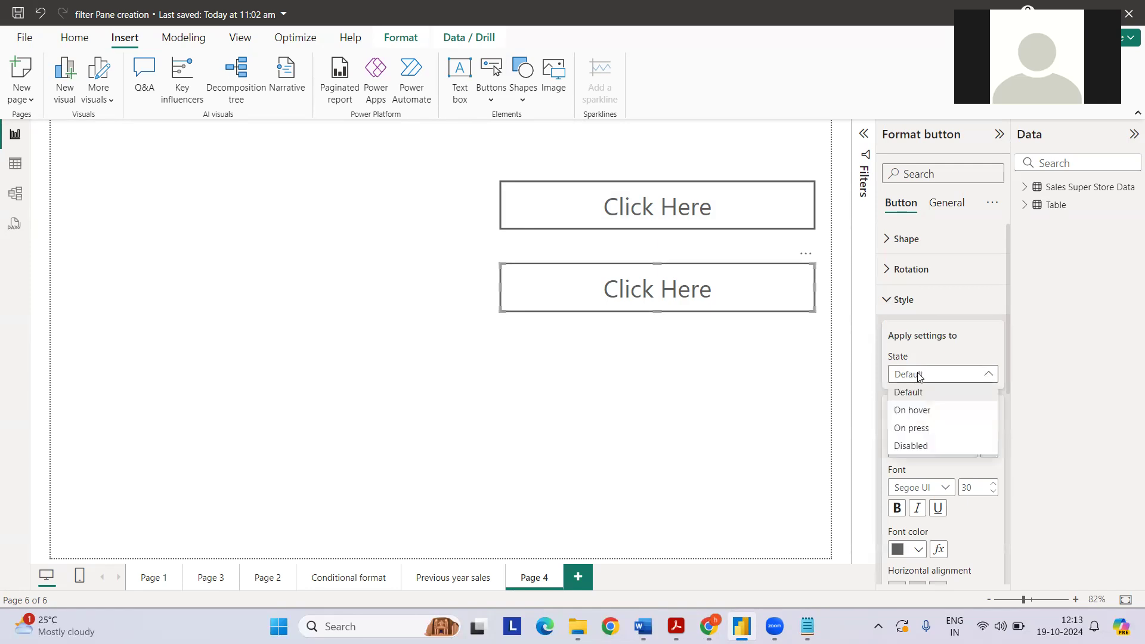
click(928, 411)
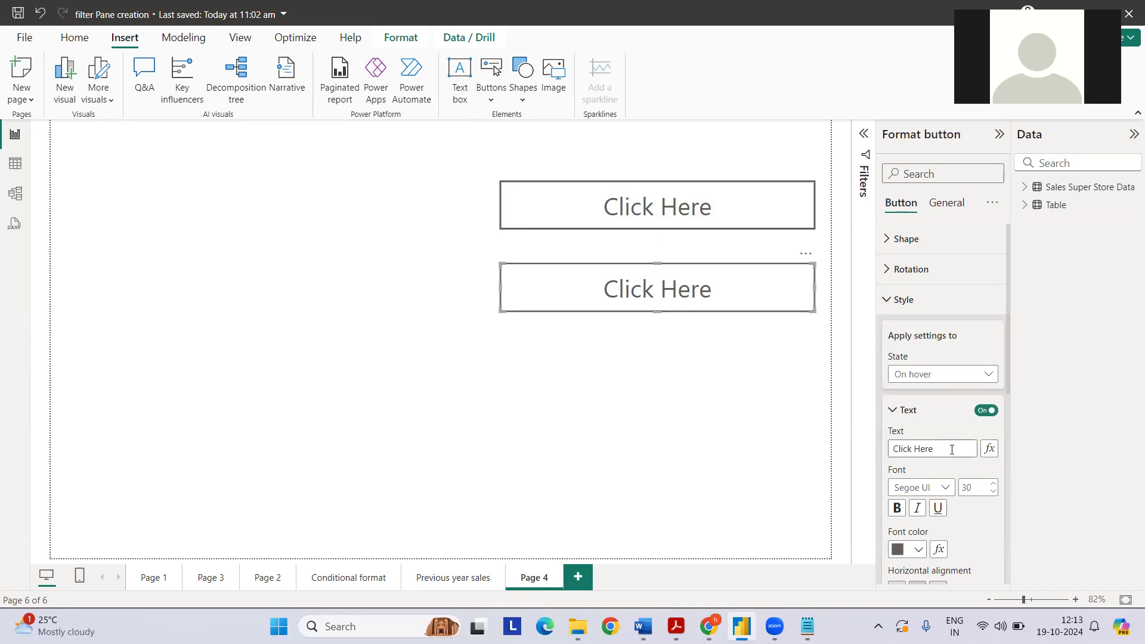
scroll(951, 450, down, 4)
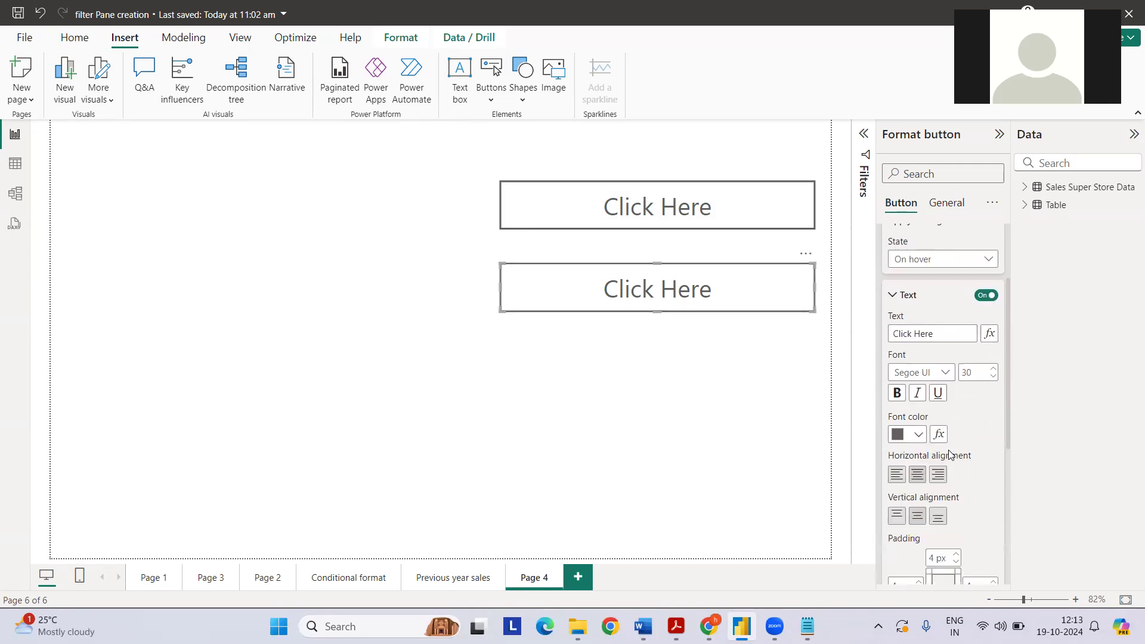
scroll(941, 435, down, 1)
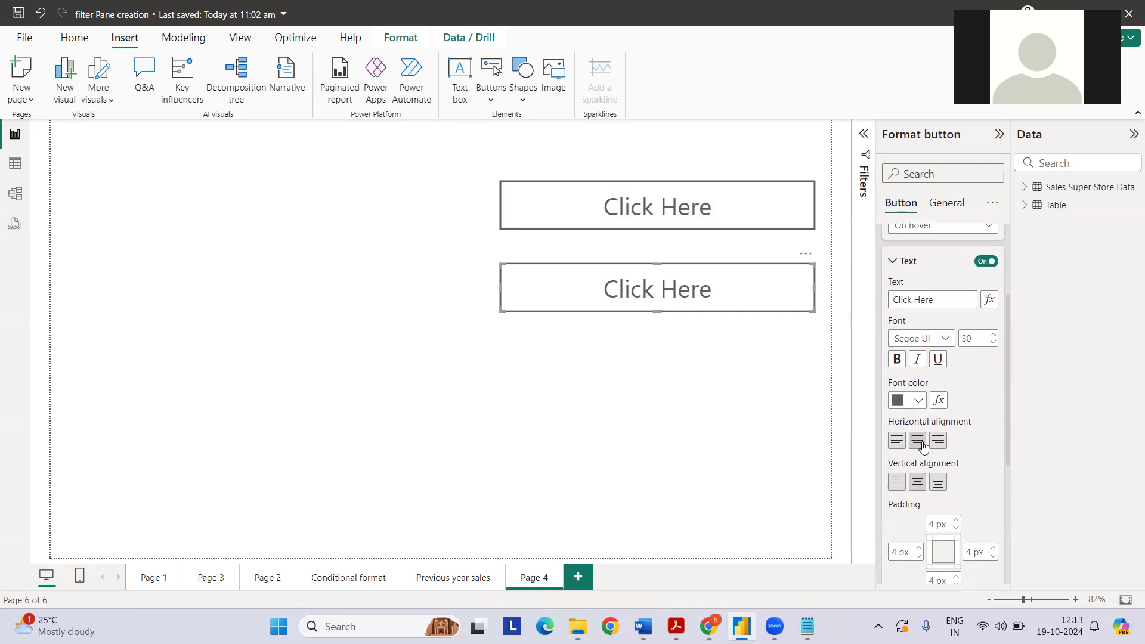
scroll(931, 441, down, 5)
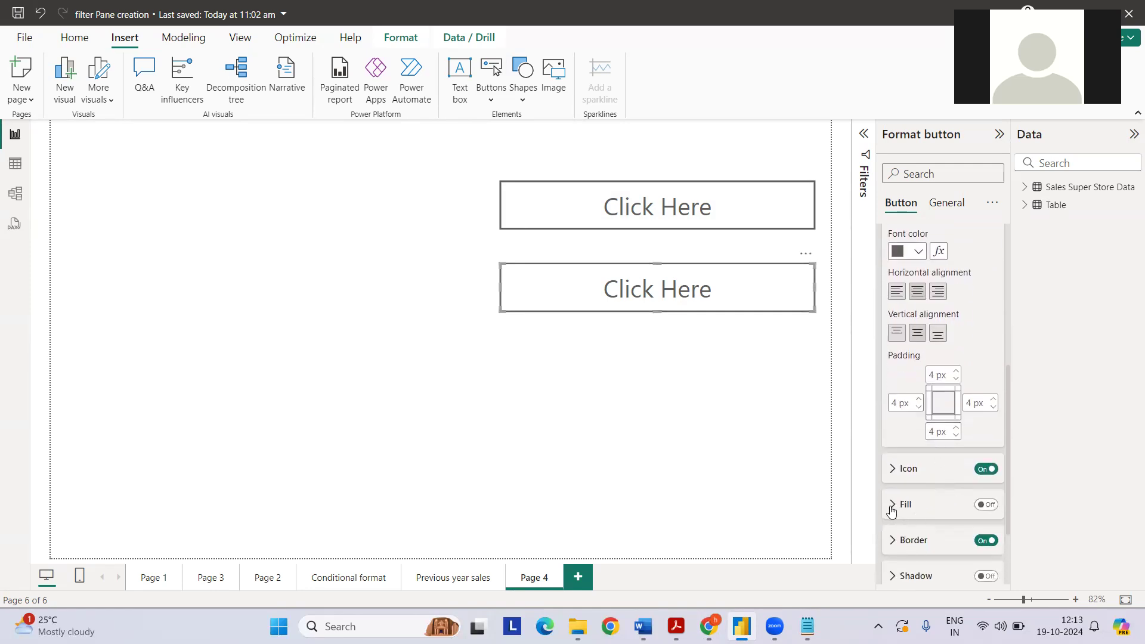
Enable a light blue hover fill, then deselect the button to preview it.
click(985, 504)
scroll(955, 498, down, 1)
scroll(929, 429, down, 2)
click(922, 408)
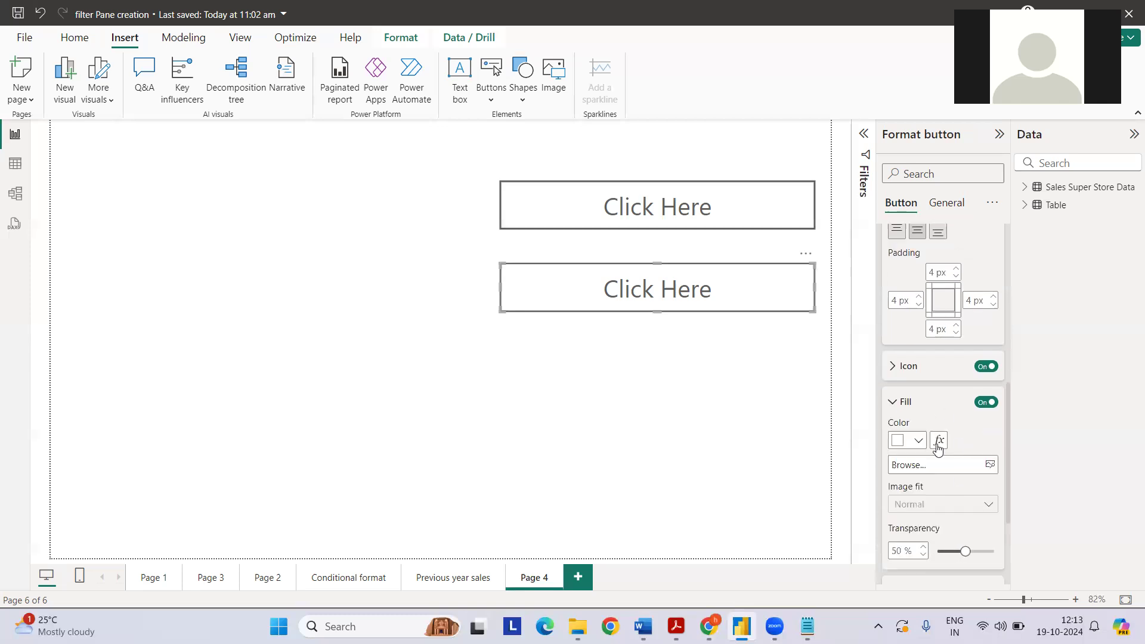
click(918, 441)
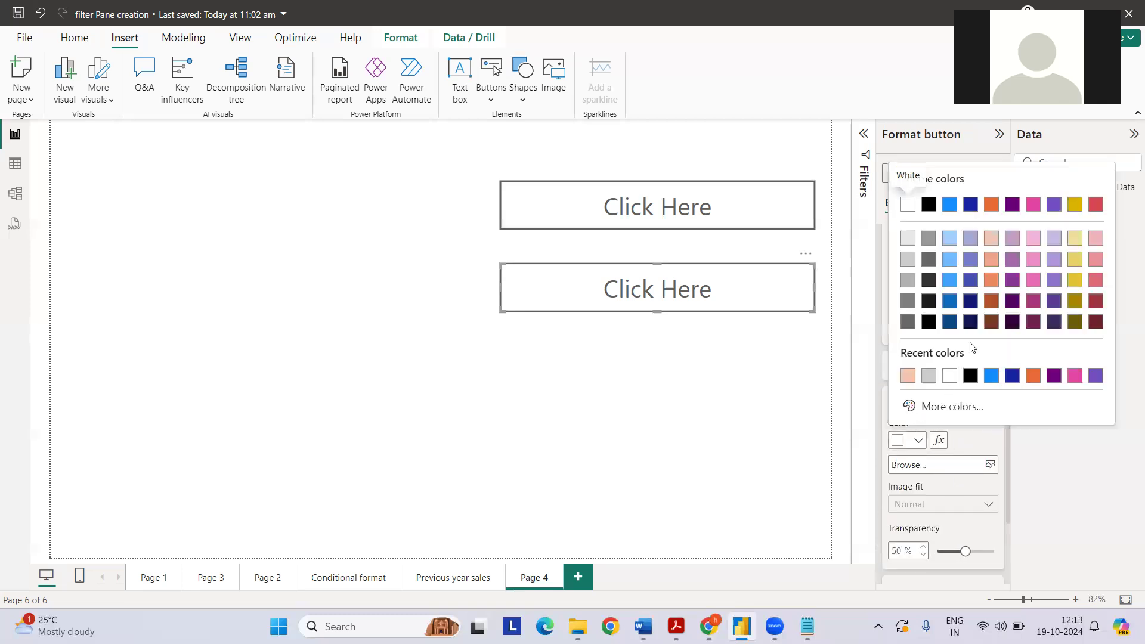
click(949, 259)
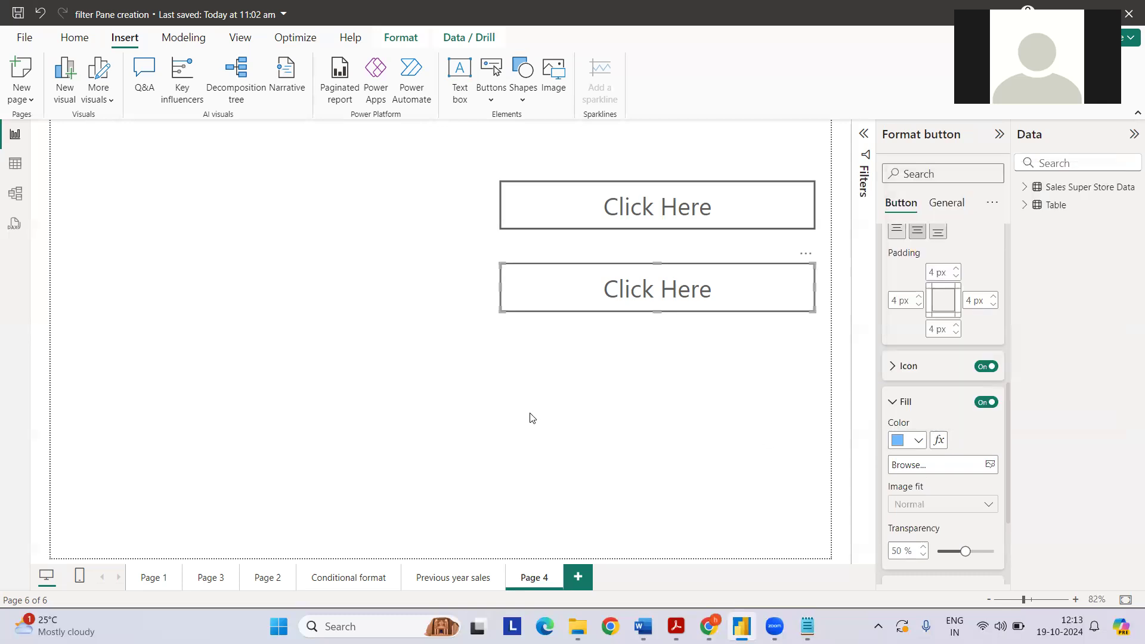
click(556, 407)
mouse_move(656, 288)
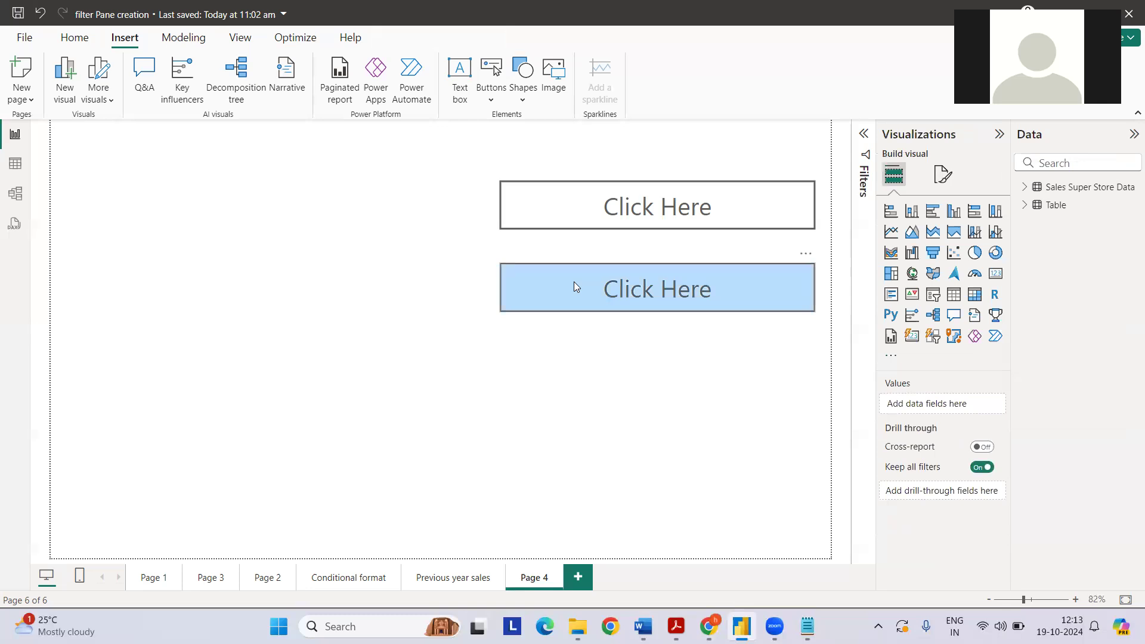
click(573, 283)
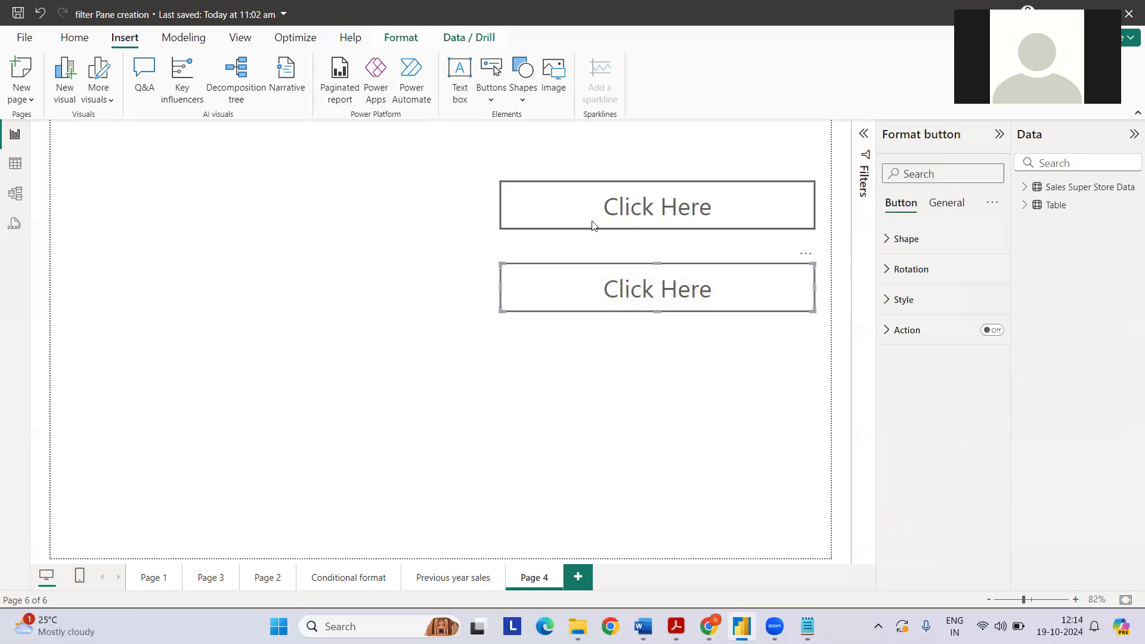
click(606, 198)
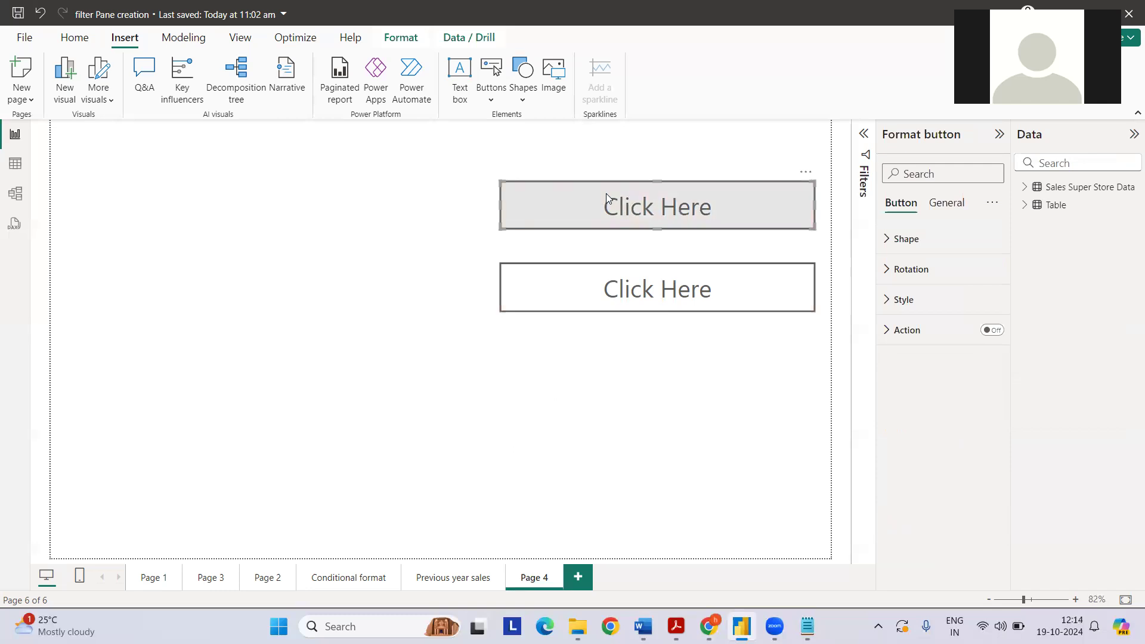
click(653, 216)
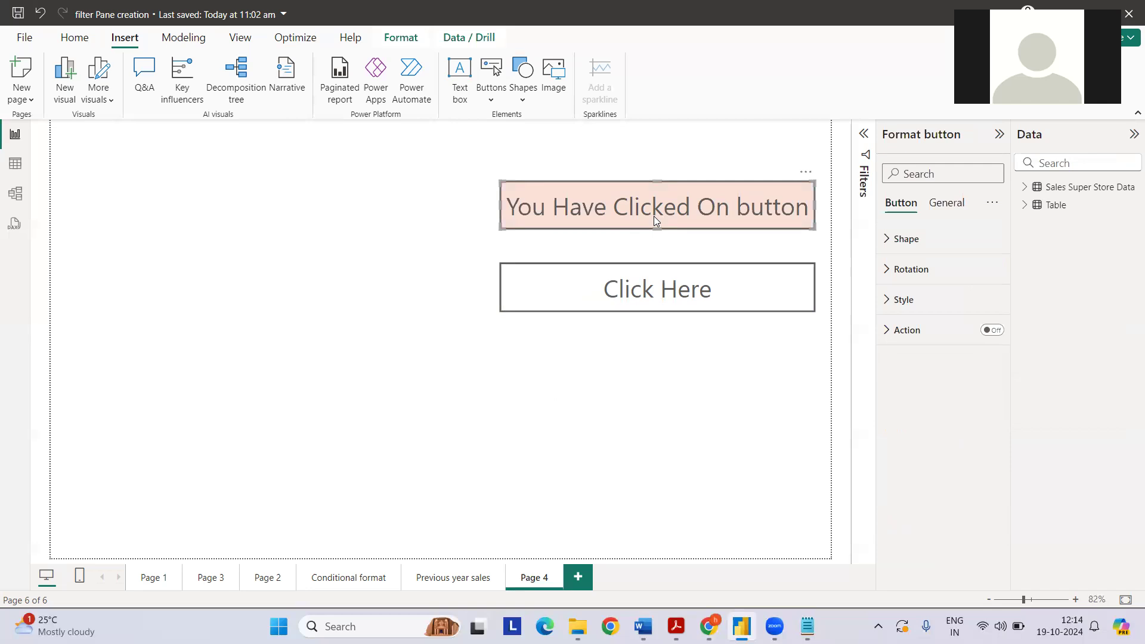
Set the lower button's On press state text to 'You Clicked Here'.
click(713, 293)
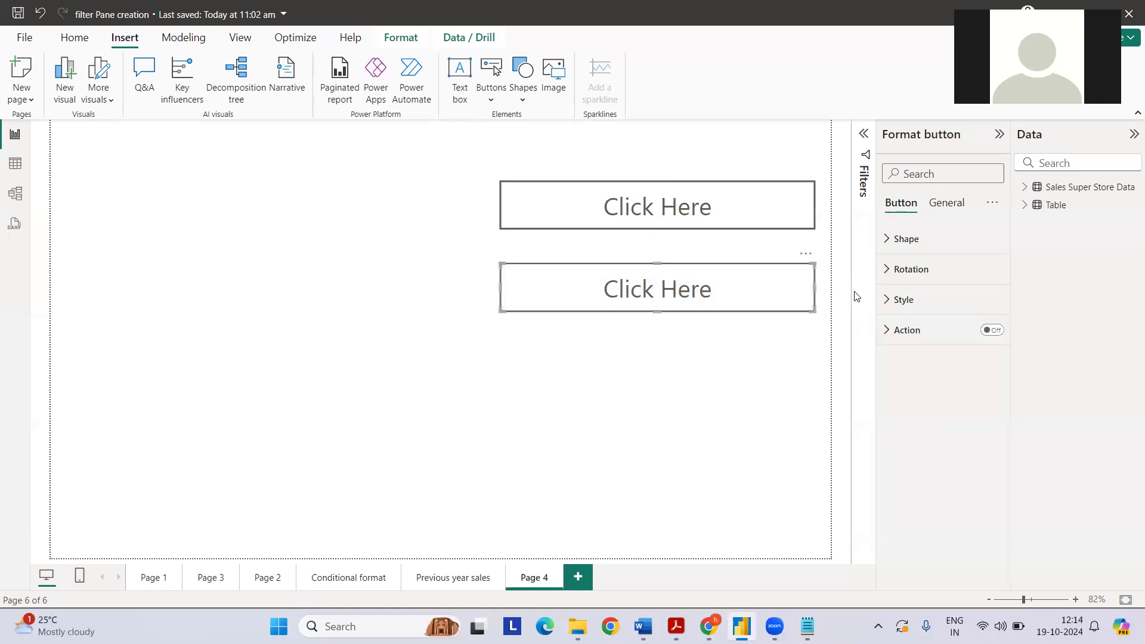
click(899, 299)
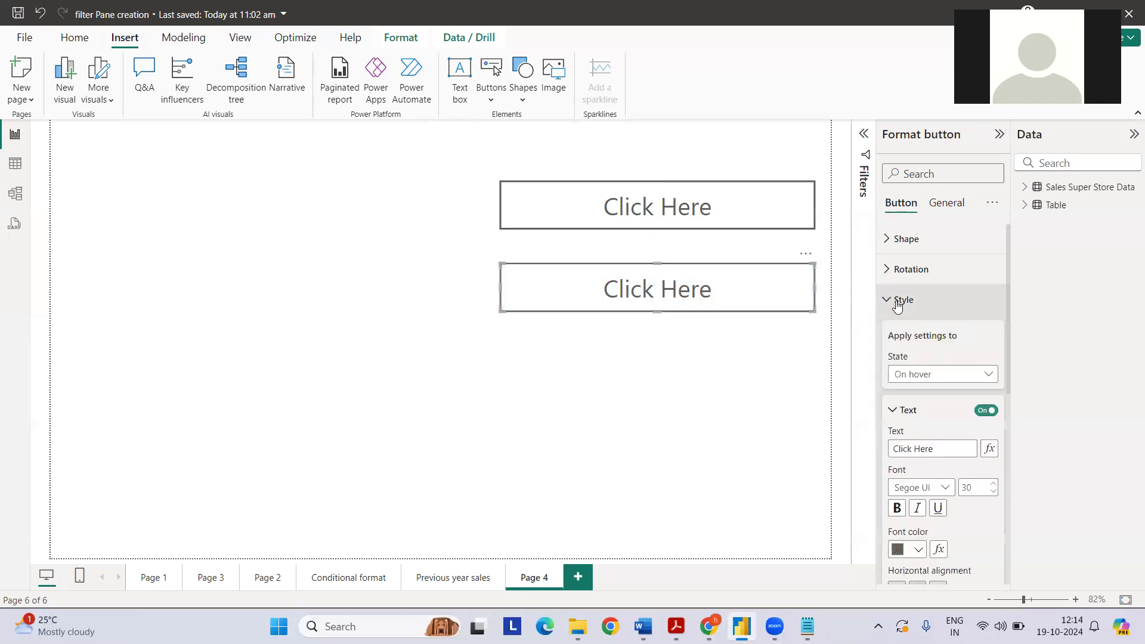
click(933, 376)
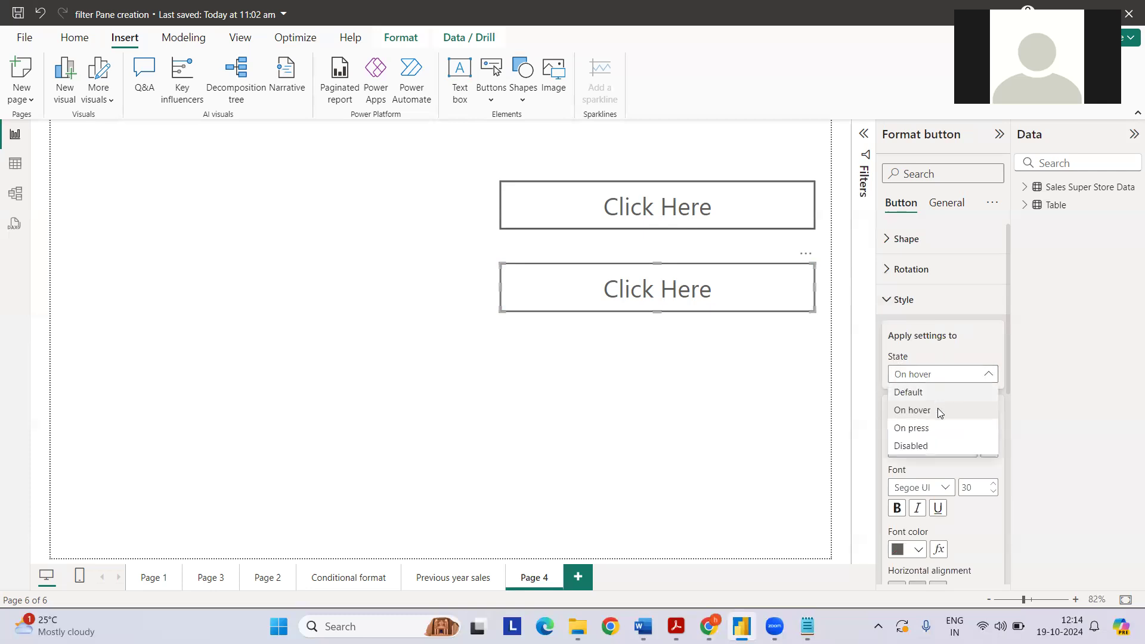
click(937, 429)
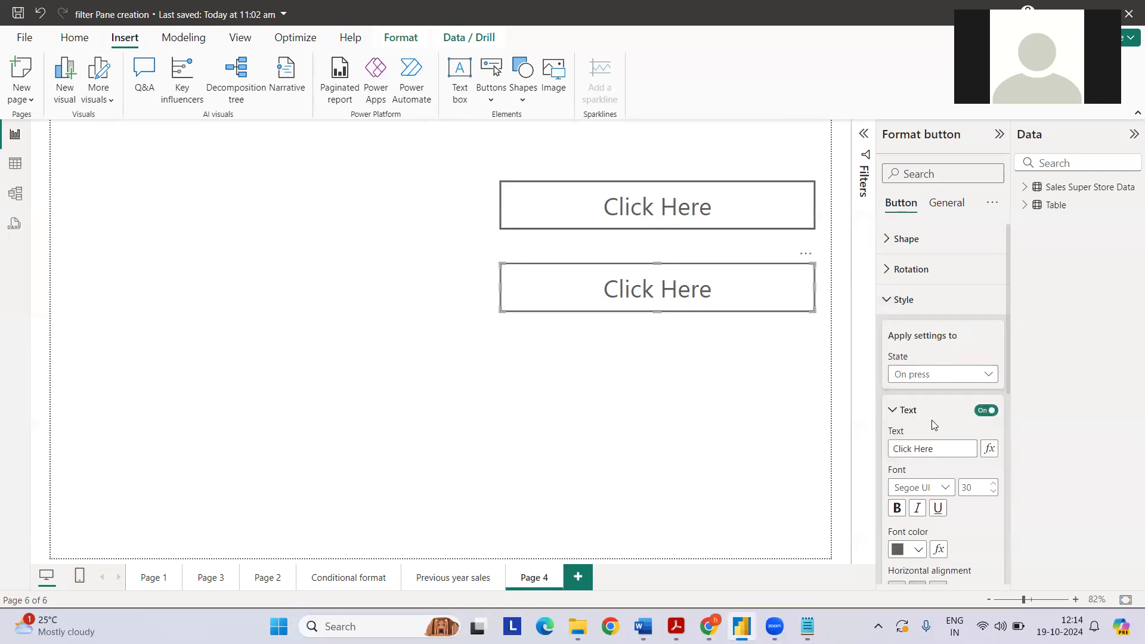
click(944, 454)
key(BackSpace)
key(BackSpace)
key(BackSpace)
key(BackSpace)
key(BackSpace)
key(BackSpace)
text(Y)
text(ou )
text(Clicked He)
text(re)
Give the pressed state a yellow fill, then deselect the button to test it.
scroll(910, 475, down, 3)
scroll(910, 475, down, 3)
scroll(918, 477, down, 4)
scroll(913, 406, down, 1)
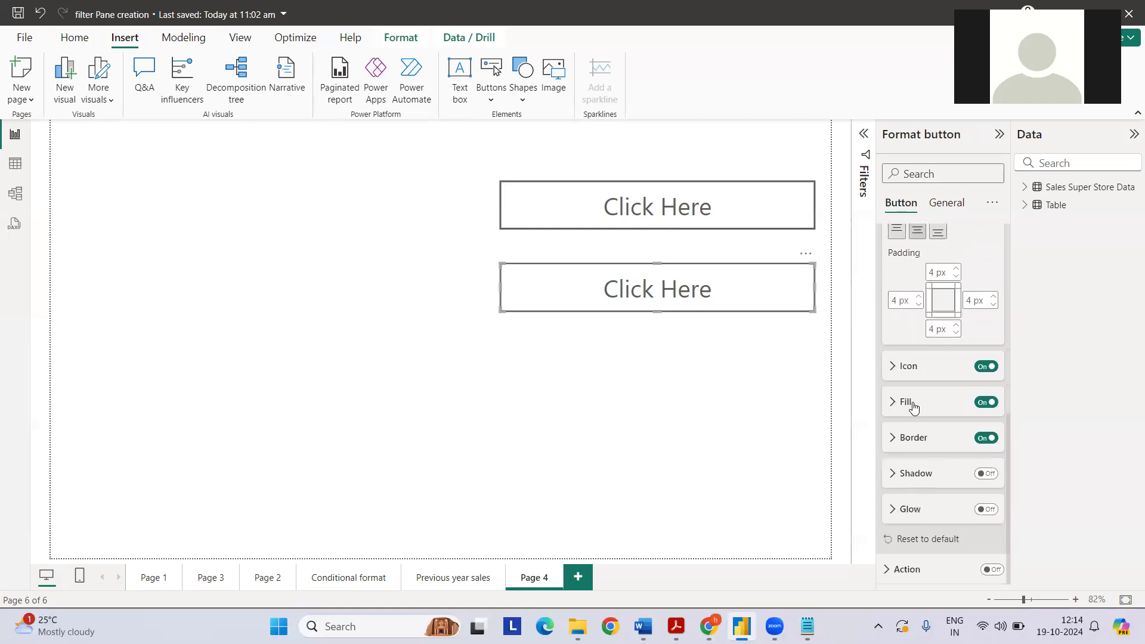
click(913, 407)
click(916, 442)
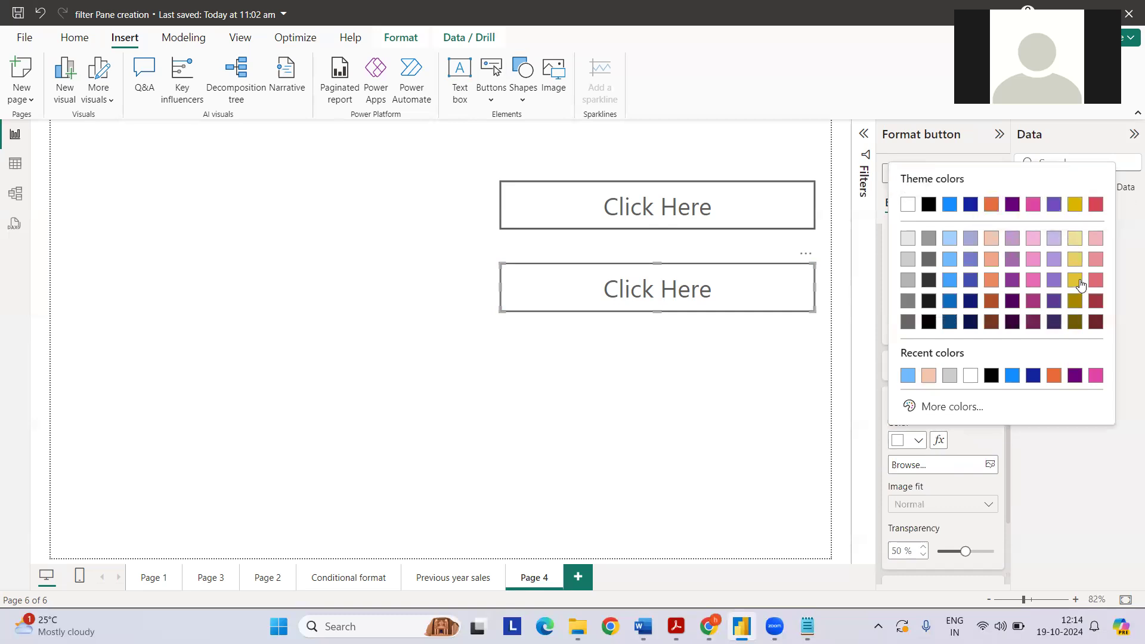
click(1078, 285)
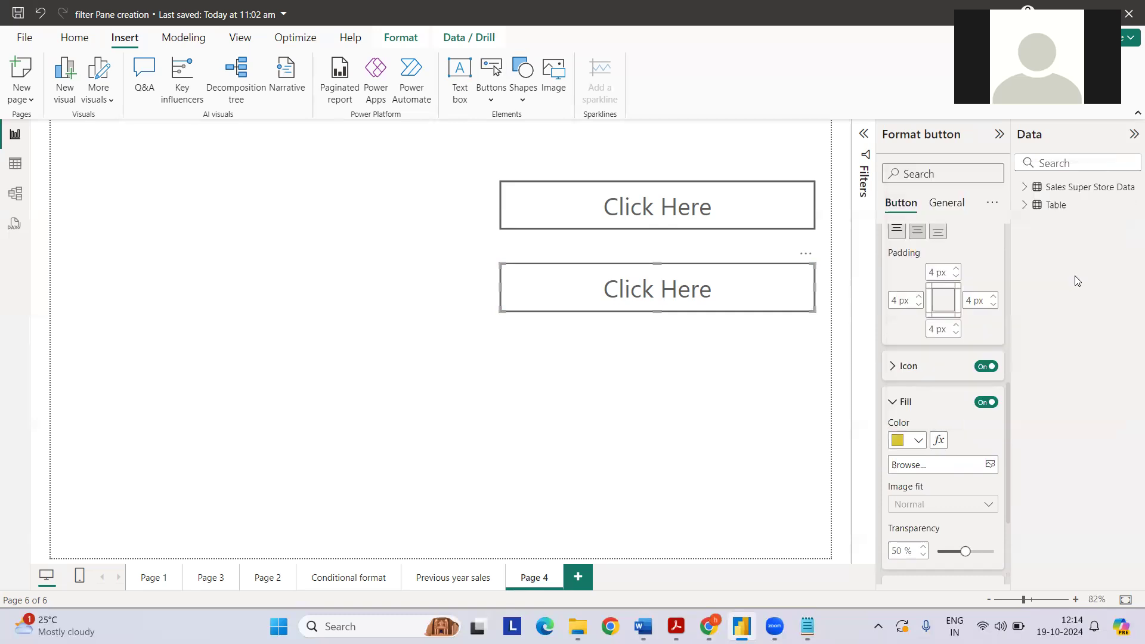
click(693, 404)
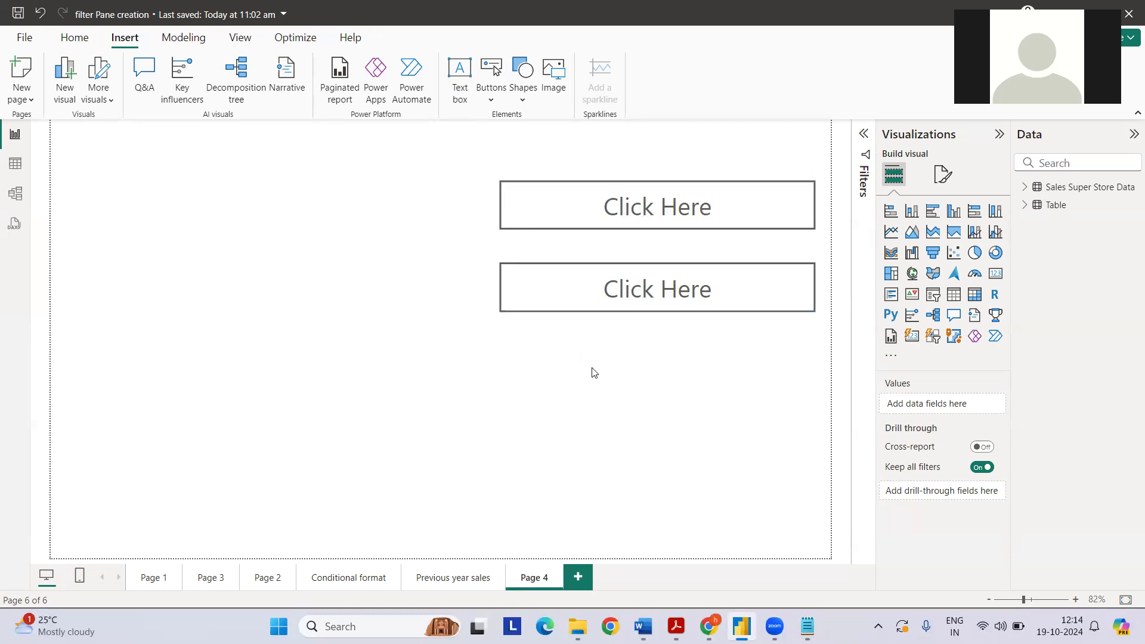
click(616, 298)
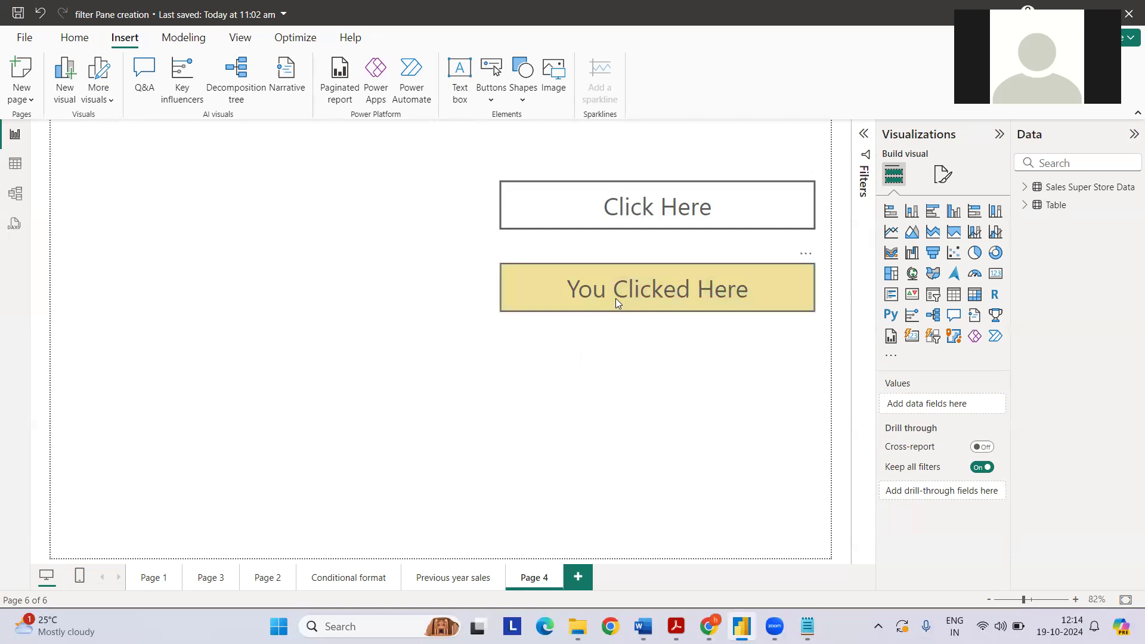
click(615, 298)
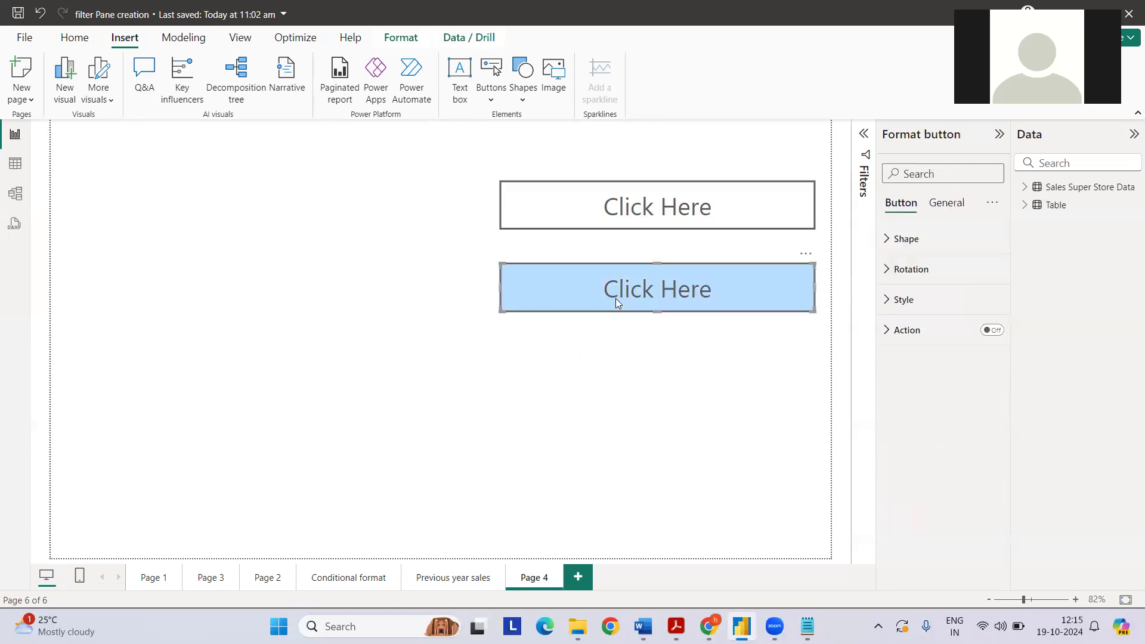
click(651, 297)
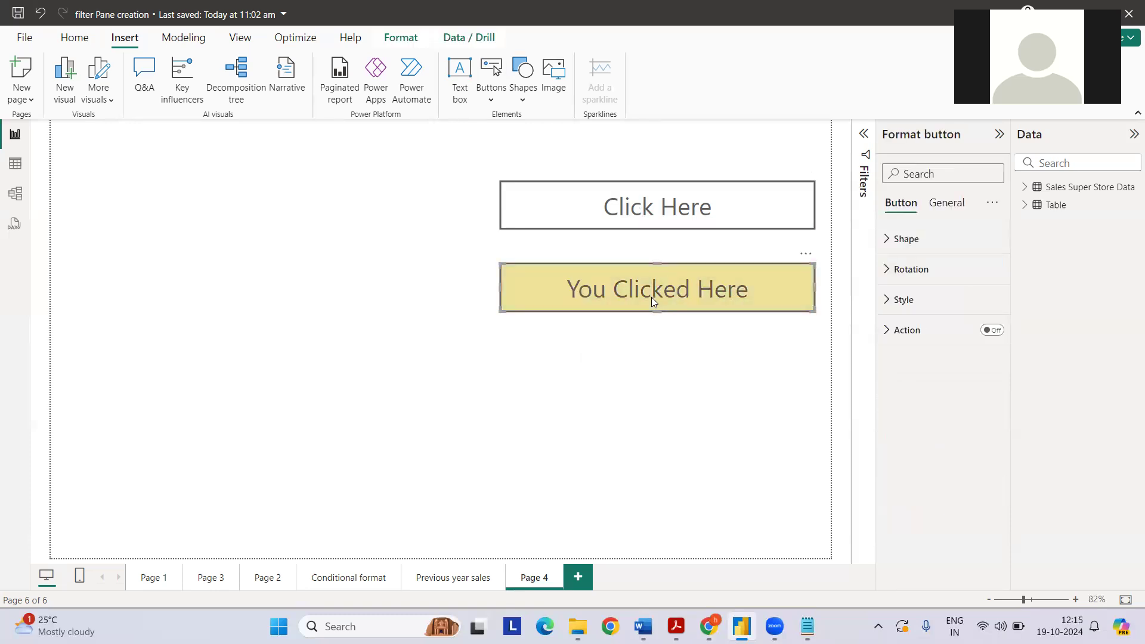
click(684, 353)
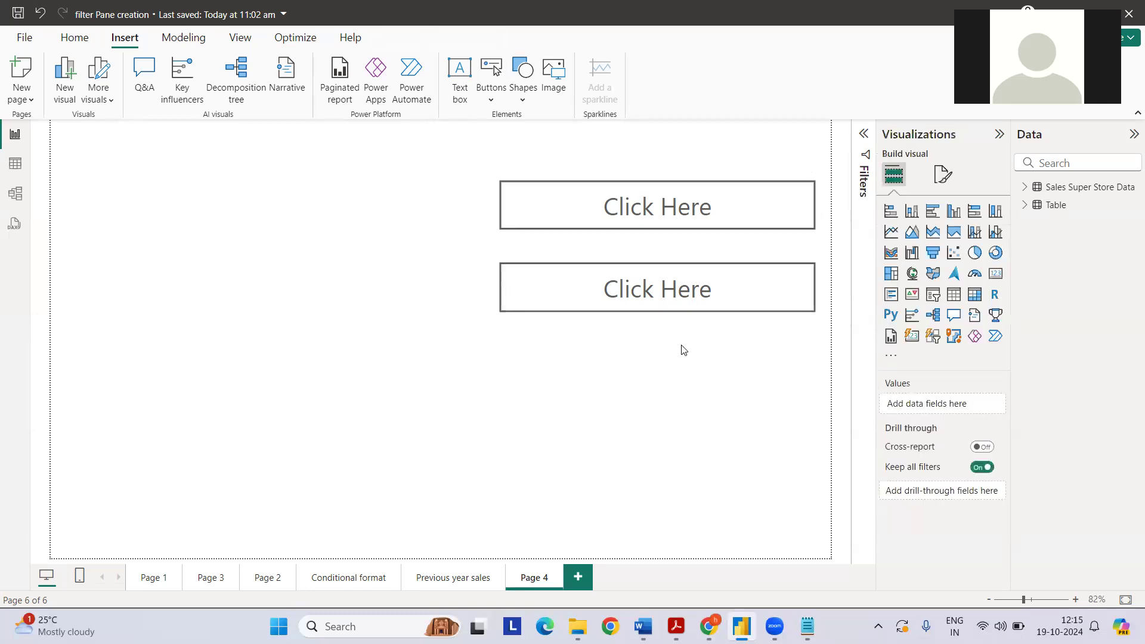